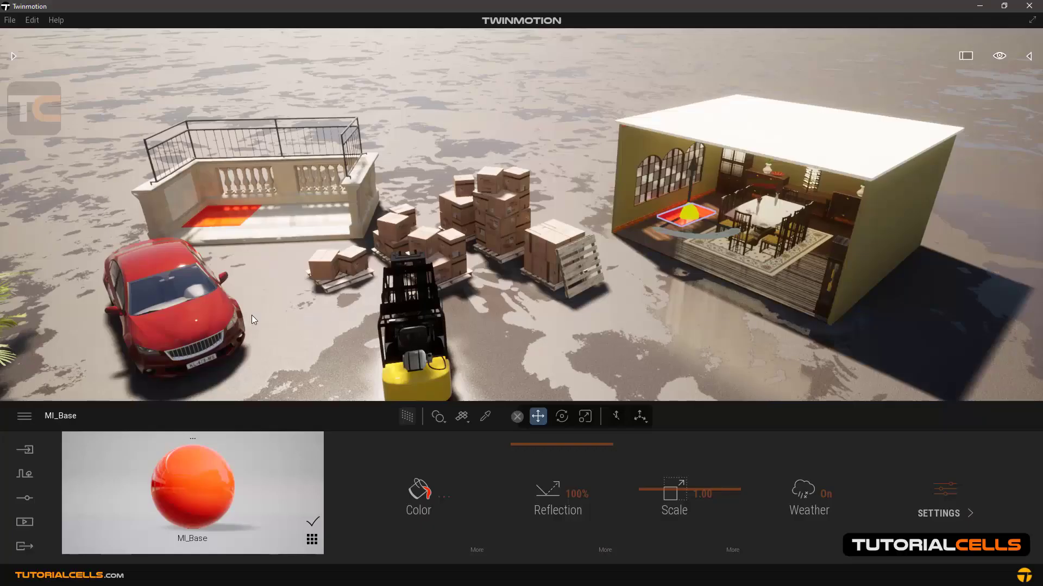
# - Open the Renderer settings of the scene
pyautogui.click(29, 503)
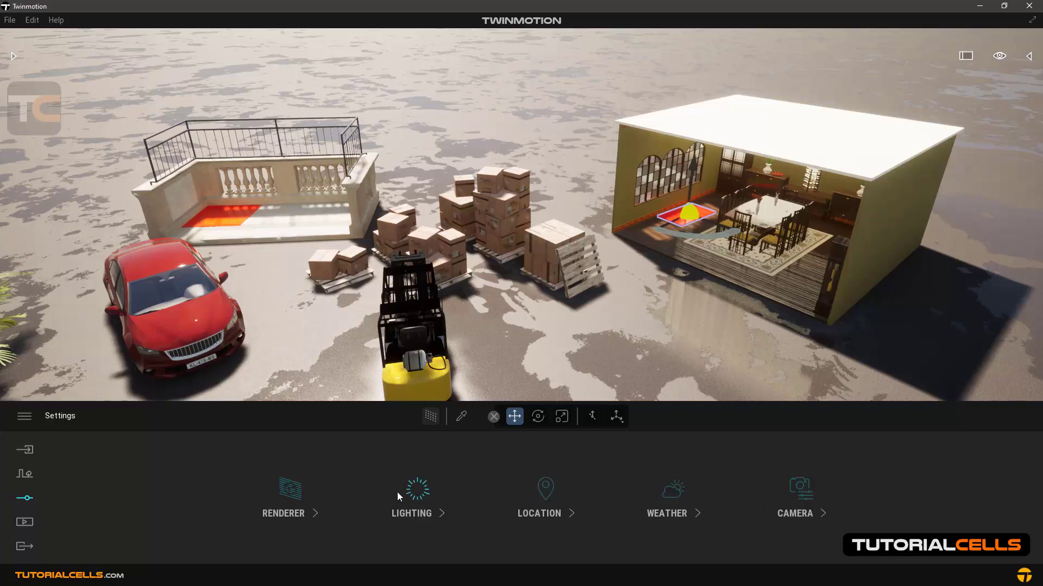
pyautogui.click(290, 496)
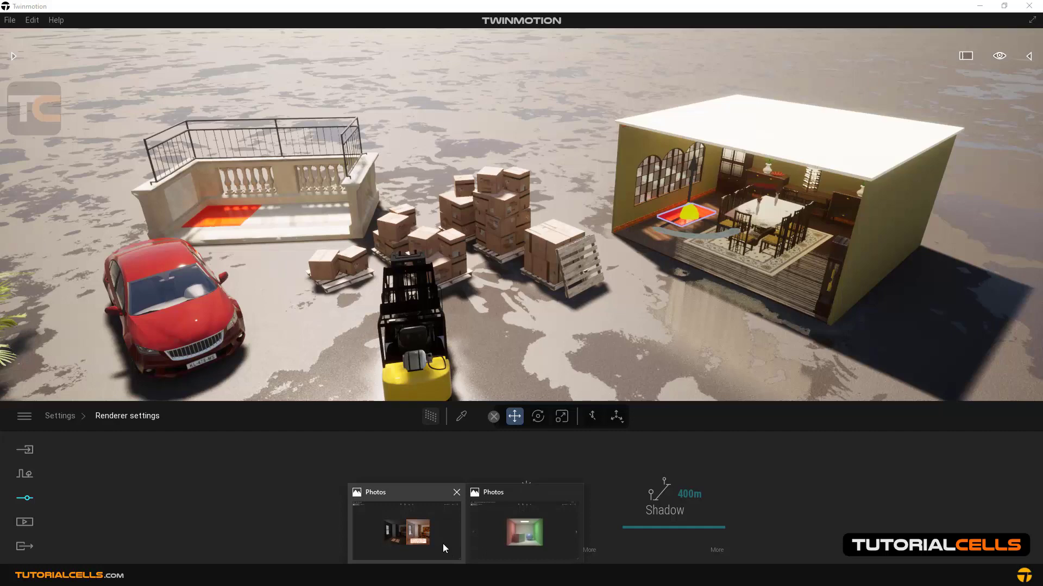
# - Switch to Photos to view Before_After_GI.jpg and the photon-mapping global illumination example, and return to Twinmotion
pyautogui.click(442, 543)
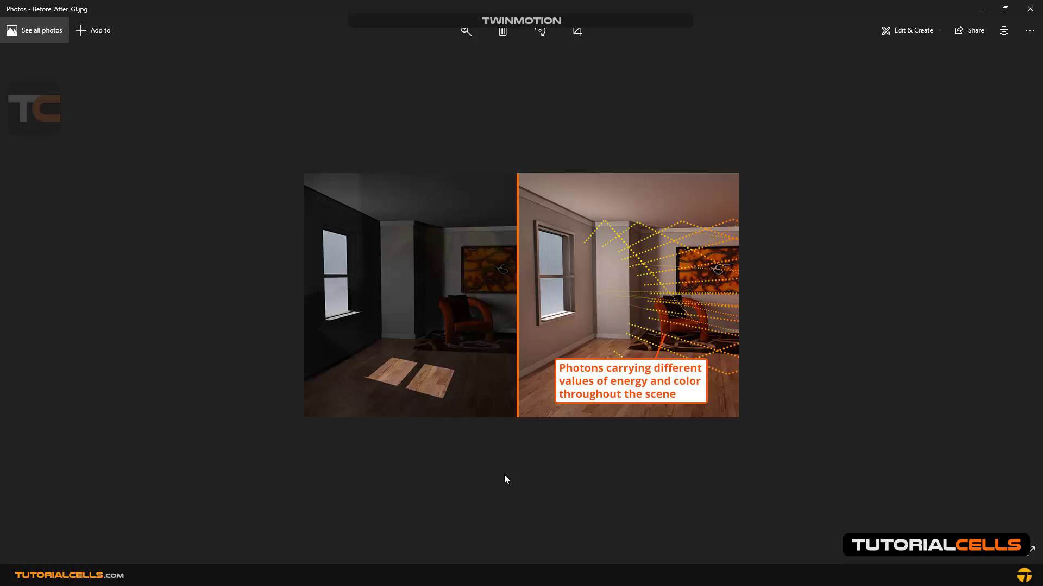
pyautogui.click(466, 575)
pyautogui.click(530, 540)
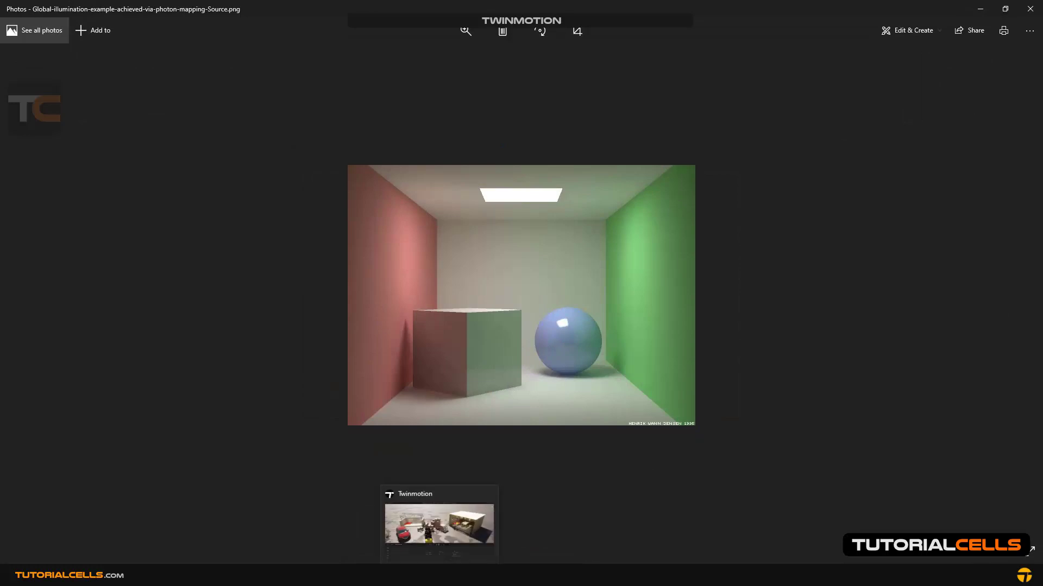
pyautogui.click(440, 576)
# - Compare the dining room's window wall with GI switched off and on, leaving GI on
pyautogui.moveTo(566, 314); pyautogui.dragTo(549, 341, button='right')
pyautogui.press('w')
pyautogui.press('w')
pyautogui.press('w')
pyautogui.press('s')
pyautogui.click(554, 495)
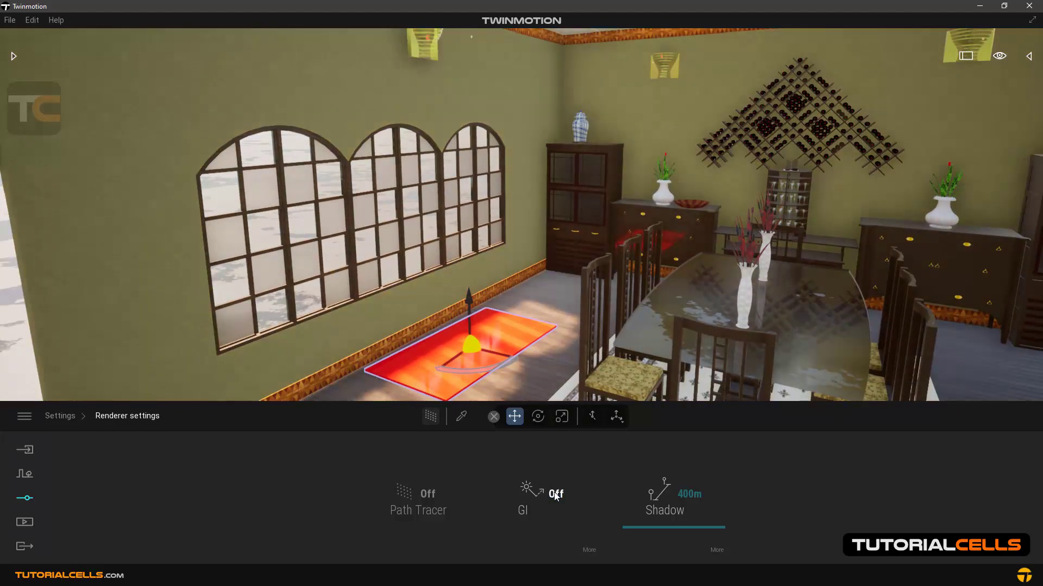
pyautogui.click(555, 495)
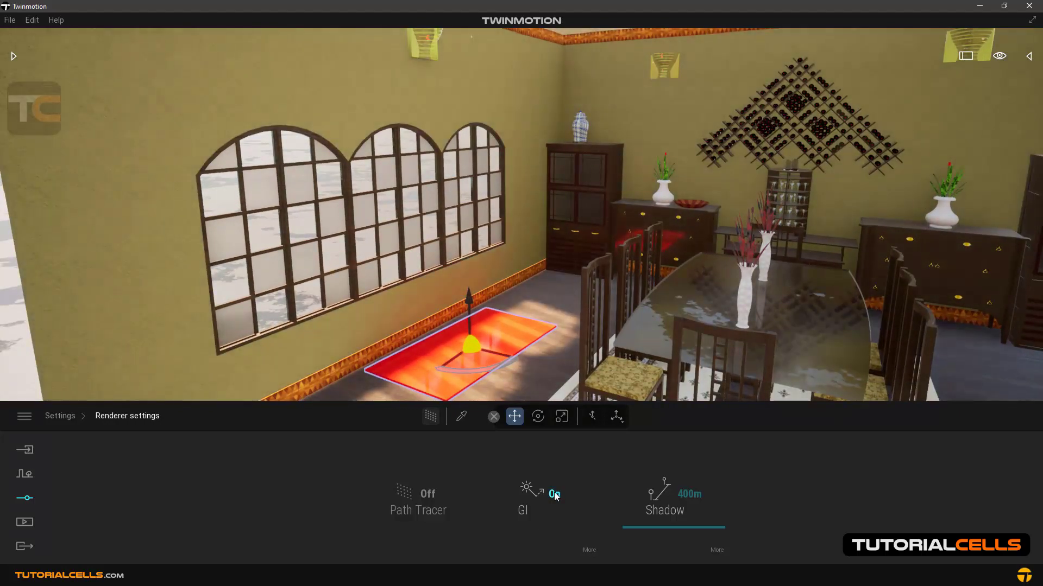
pyautogui.click(554, 494)
pyautogui.click(555, 494)
# - Open the detailed GI settings and set the GI intensity to 1.00
pyautogui.click(590, 550)
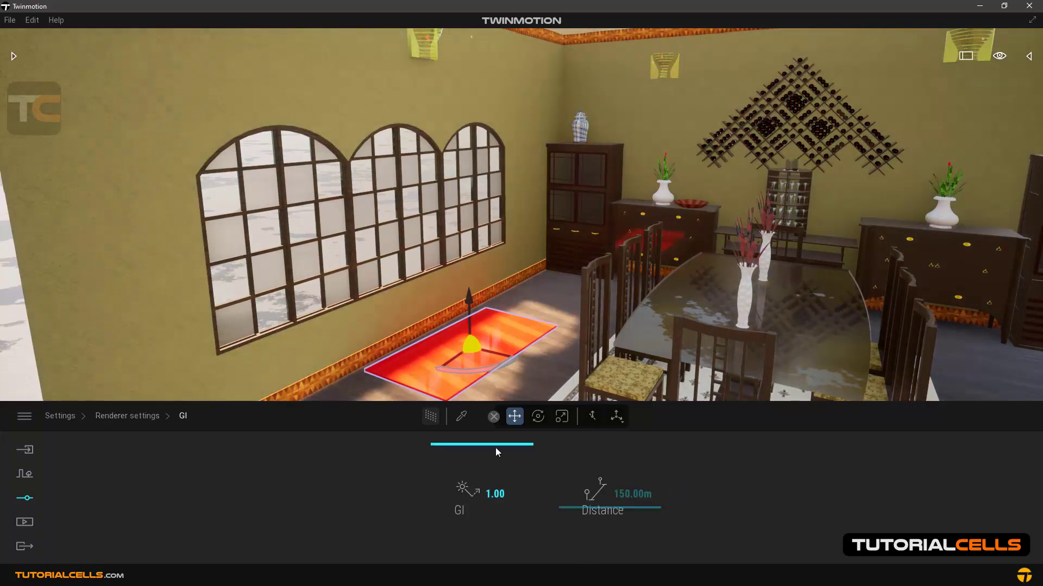
pyautogui.moveTo(495, 448)
pyautogui.mouseDown()
pyautogui.moveTo(504, 544)
pyautogui.moveTo(505, 437)
pyautogui.mouseUp()
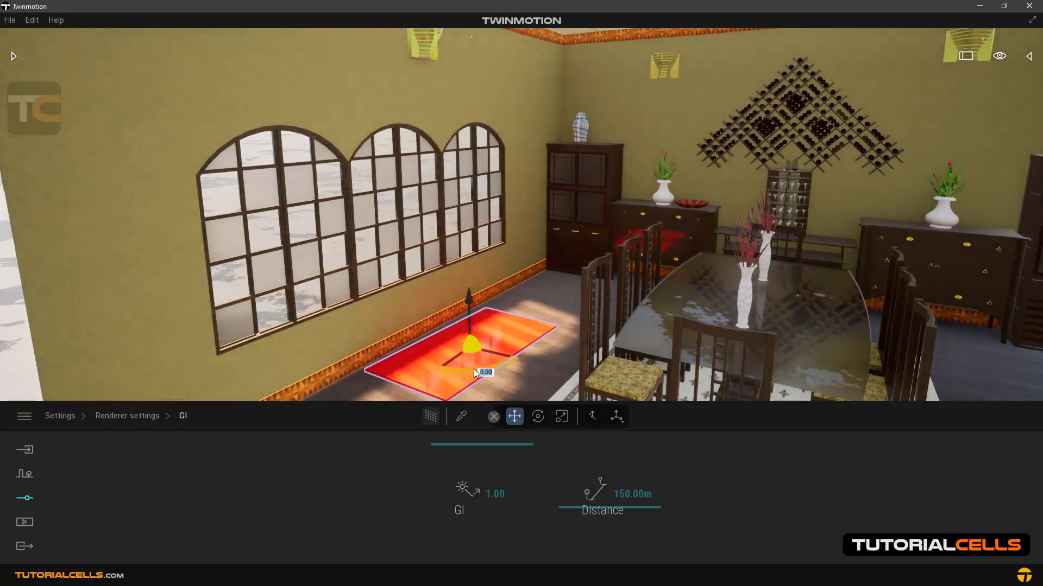
# - Move the red plane across the dining room floor to sit closer to the wall below the windows
pyautogui.moveTo(467, 353)
pyautogui.mouseDown()
pyautogui.moveTo(477, 354)
pyautogui.moveTo(467, 359)
pyautogui.mouseUp()
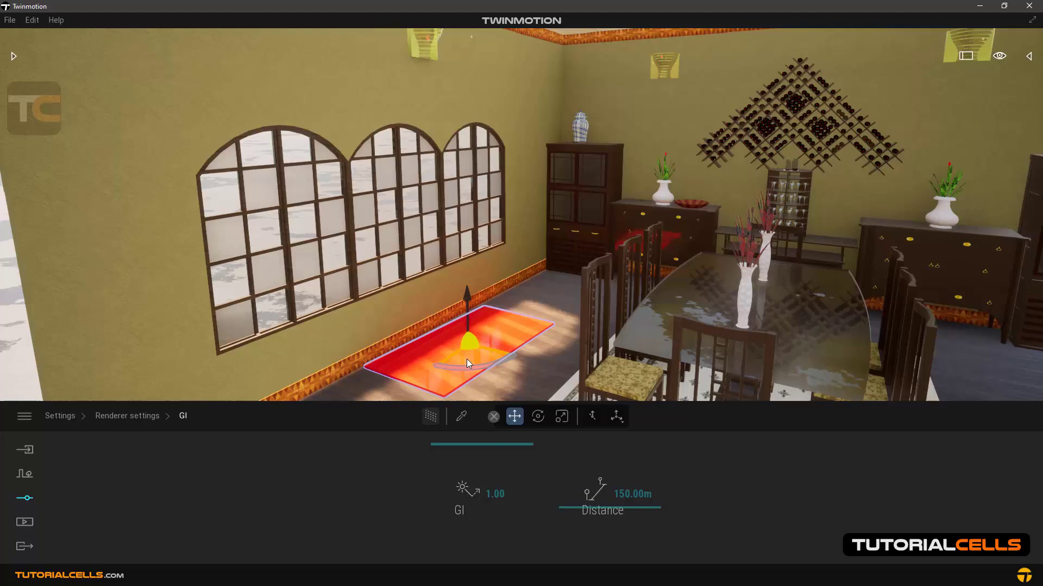
pyautogui.moveTo(467, 360); pyautogui.dragTo(468, 321, button='right')
pyautogui.moveTo(529, 301); pyautogui.dragTo(529, 295)
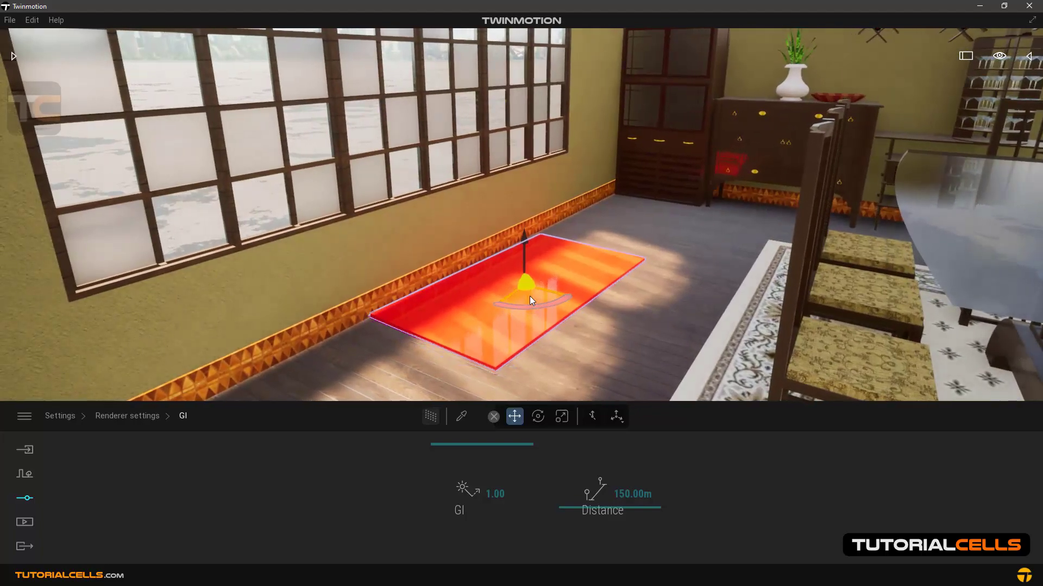
pyautogui.moveTo(499, 329); pyautogui.dragTo(519, 294)
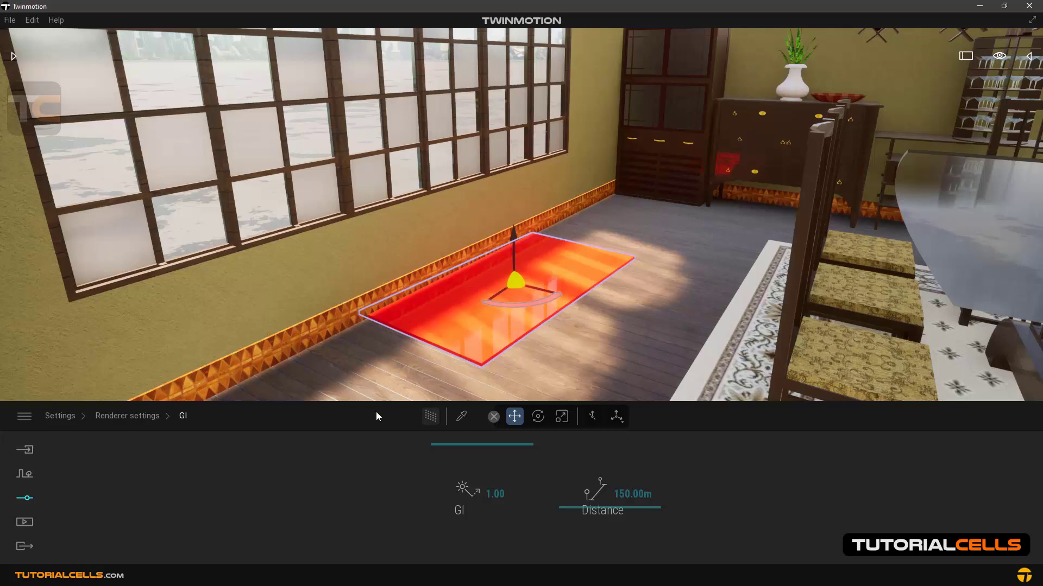
# - Return to the Renderer settings and switch GI off and back on to compare the wall beside the red plane
pyautogui.click(138, 417)
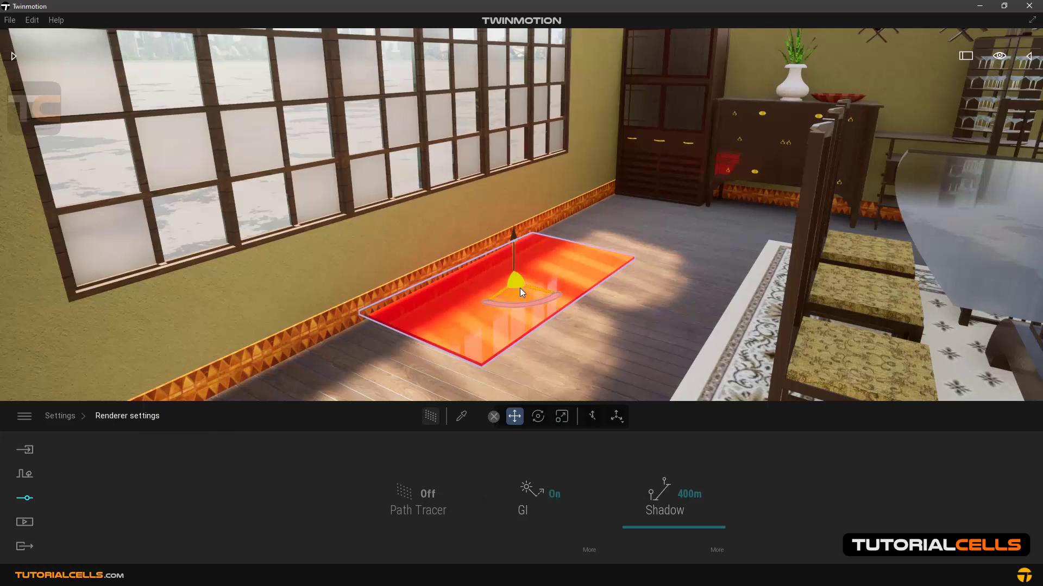
pyautogui.click(550, 495)
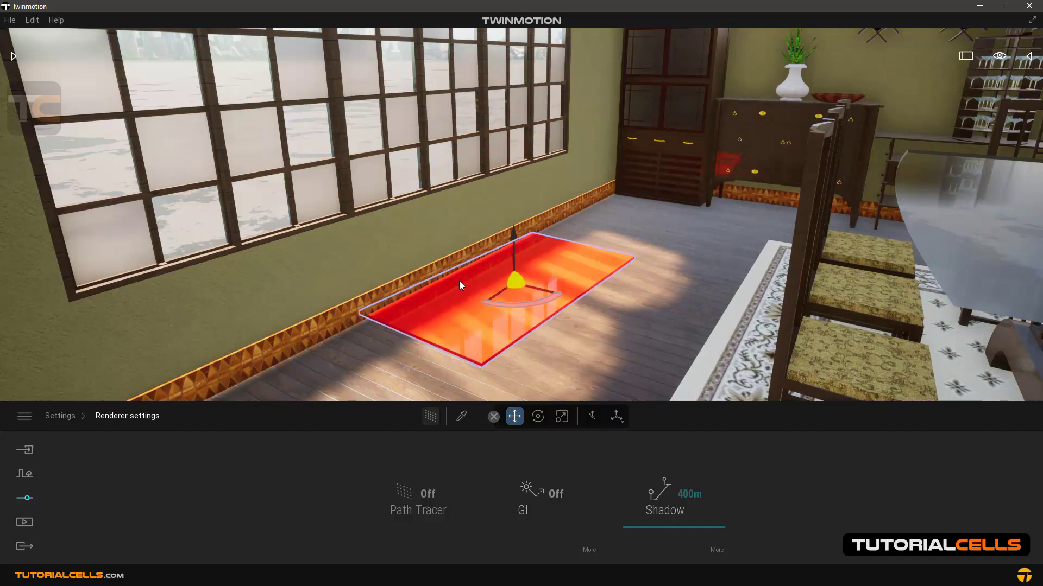
pyautogui.click(571, 493)
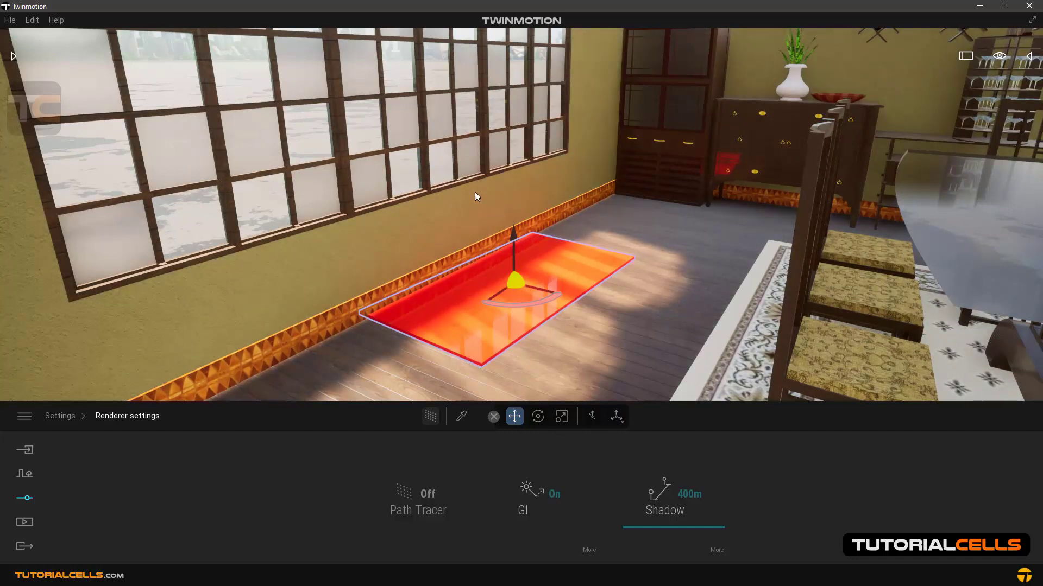
# - Shift the red plane slightly farther toward the window wall
pyautogui.moveTo(522, 298); pyautogui.dragTo(521, 380)
pyautogui.moveTo(676, 398); pyautogui.dragTo(465, 272)
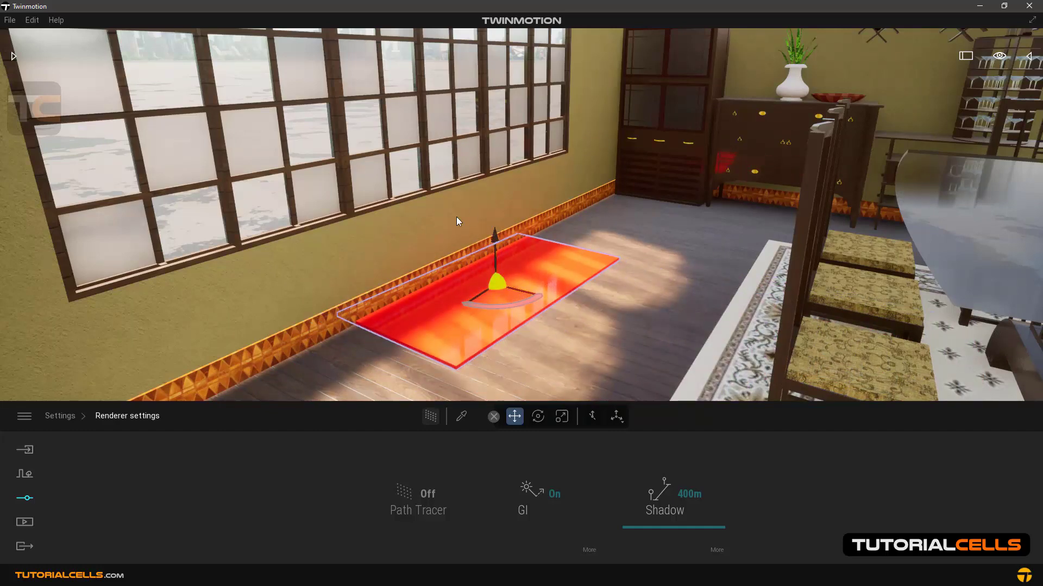
# - Compare the balcony and the rest of the outdoor scene with GI switched off and on, leaving GI on
pyautogui.scroll(-10, 421, 230)
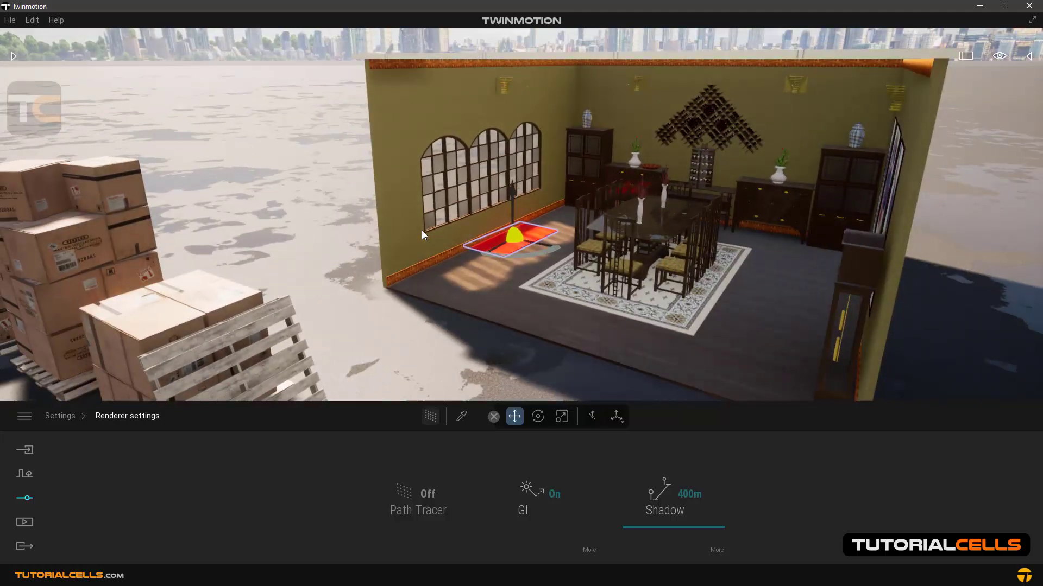
pyautogui.scroll(-5, 421, 230)
pyautogui.moveTo(412, 238); pyautogui.dragTo(326, 244, button='right')
pyautogui.scroll(3, 366, 246)
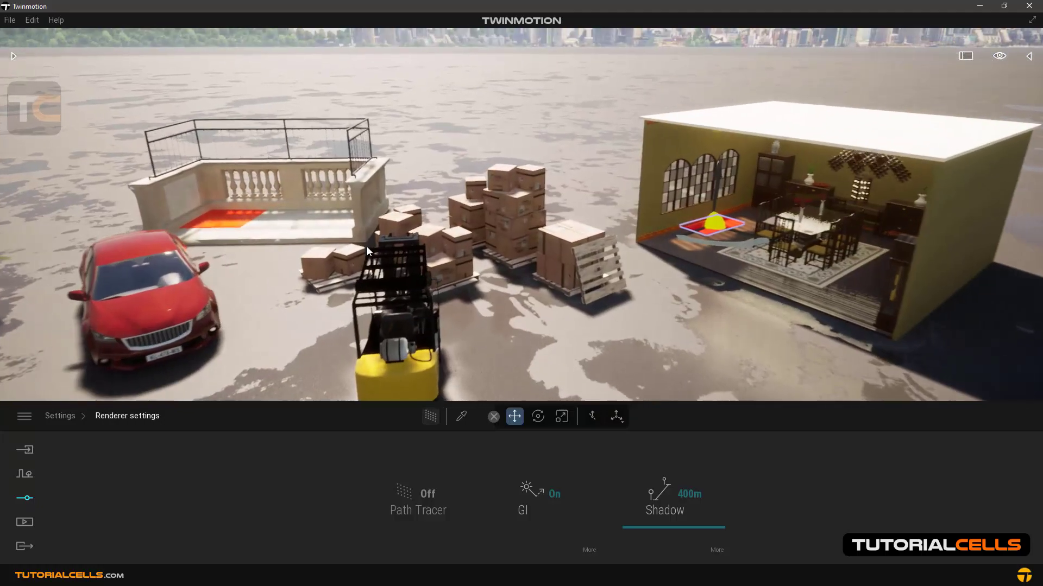
pyautogui.click(554, 494)
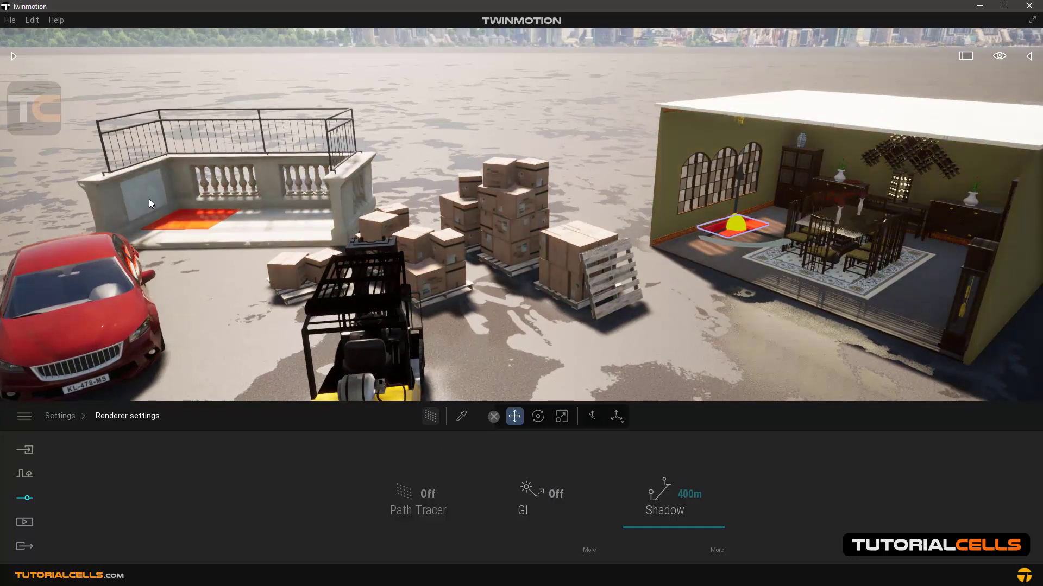
pyautogui.click(557, 494)
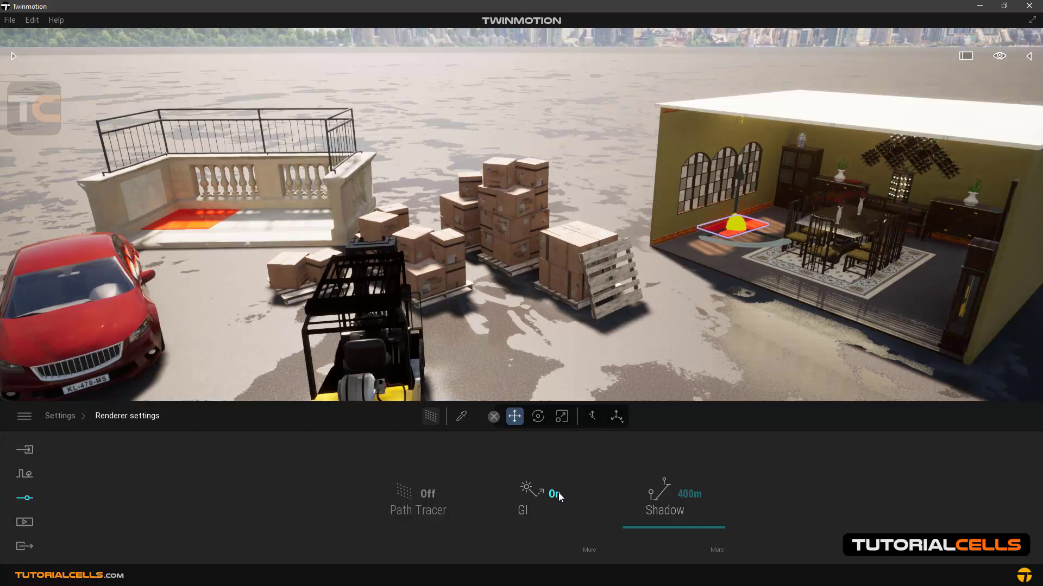
pyautogui.click(558, 495)
pyautogui.click(554, 495)
# - Open the detailed GI settings and look over the scene from the balcony to the dining room
pyautogui.moveTo(516, 330); pyautogui.dragTo(374, 307, button='right')
pyautogui.click(588, 549)
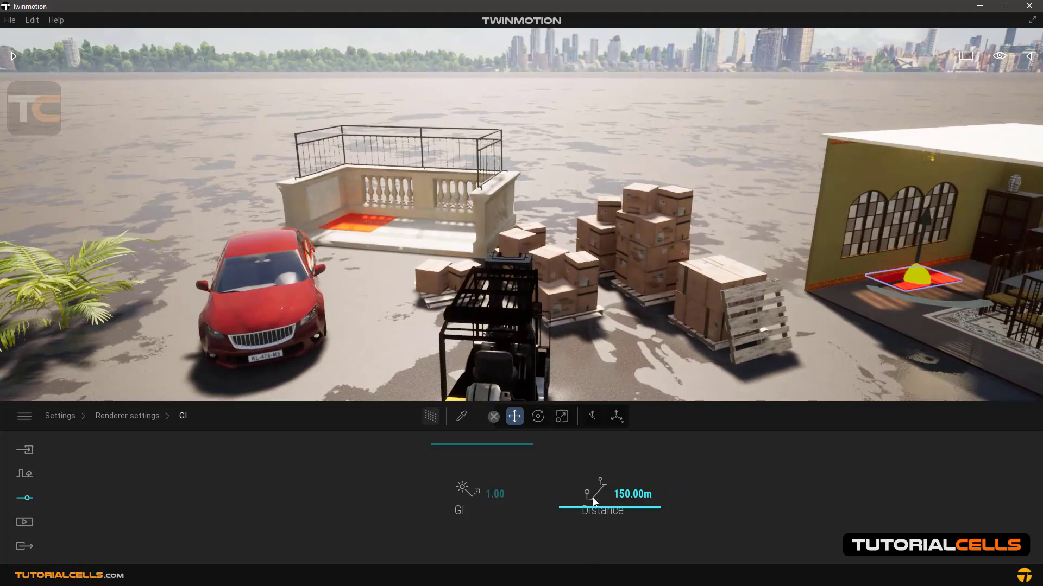
pyautogui.scroll(-2, 566, 328)
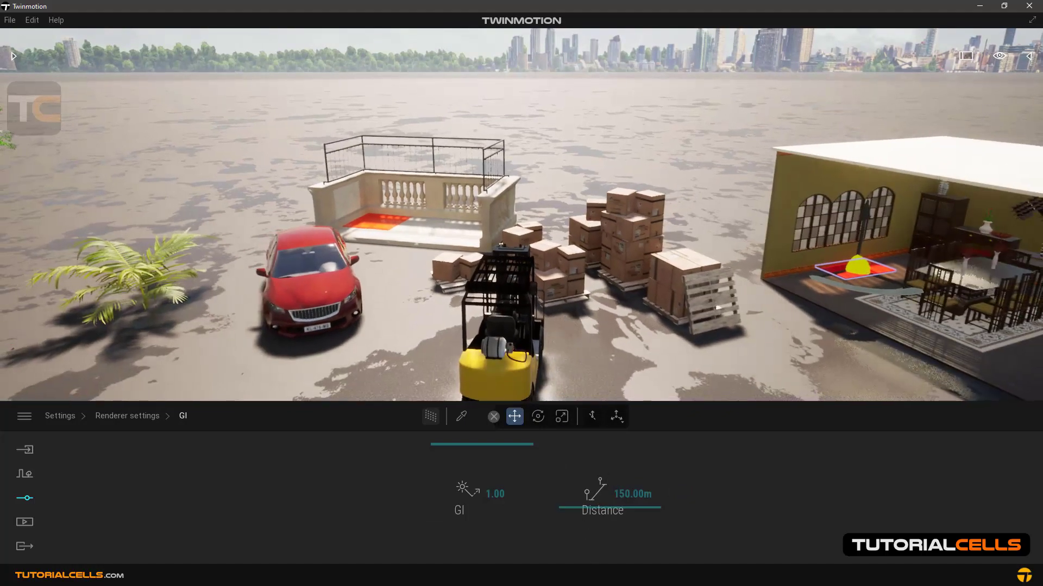
pyautogui.moveTo(565, 324); pyautogui.dragTo(568, 311, button='right')
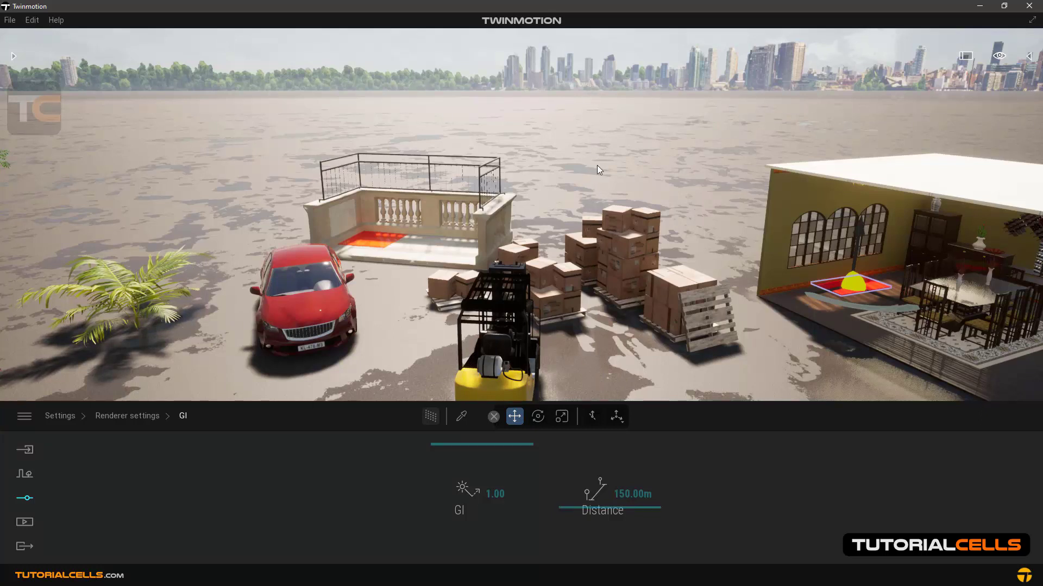
pyautogui.moveTo(566, 314); pyautogui.dragTo(538, 316, button='right')
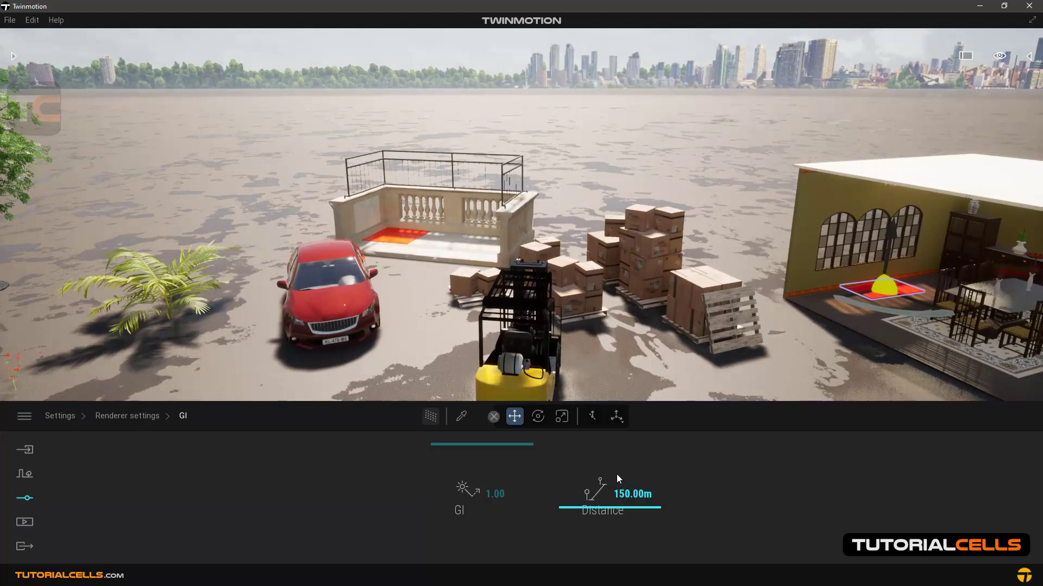
# - Set the GI distance to 1 m while viewing the red floor area in the balcony corner up close
pyautogui.scroll(3, 486, 367)
pyautogui.moveTo(549, 344); pyautogui.dragTo(561, 381, button='right')
pyautogui.scroll(5, 549, 345)
pyautogui.moveTo(561, 323); pyautogui.dragTo(522, 320, button='right')
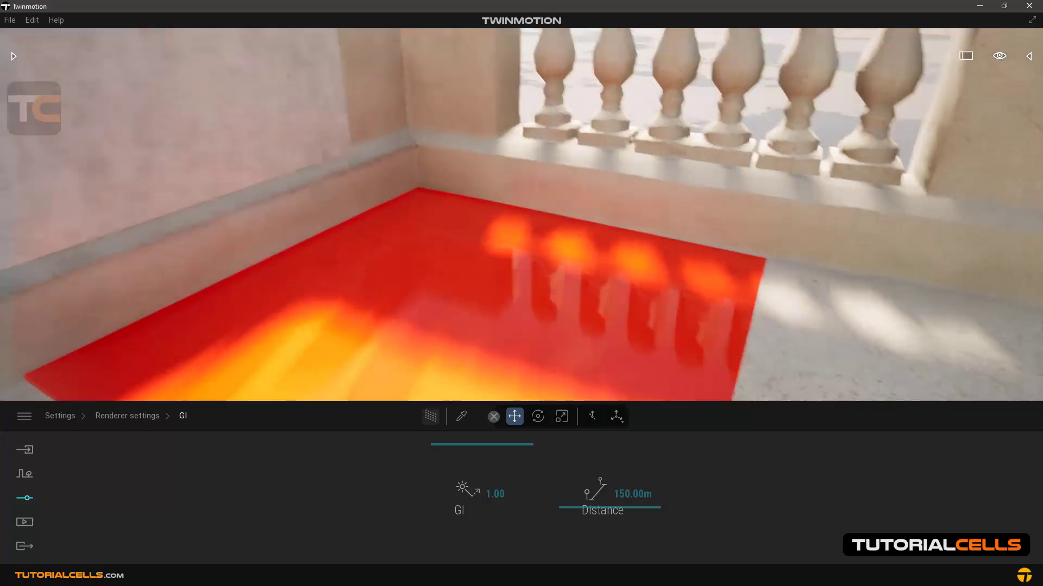
pyautogui.moveTo(565, 317); pyautogui.dragTo(533, 372)
pyautogui.click(633, 494)
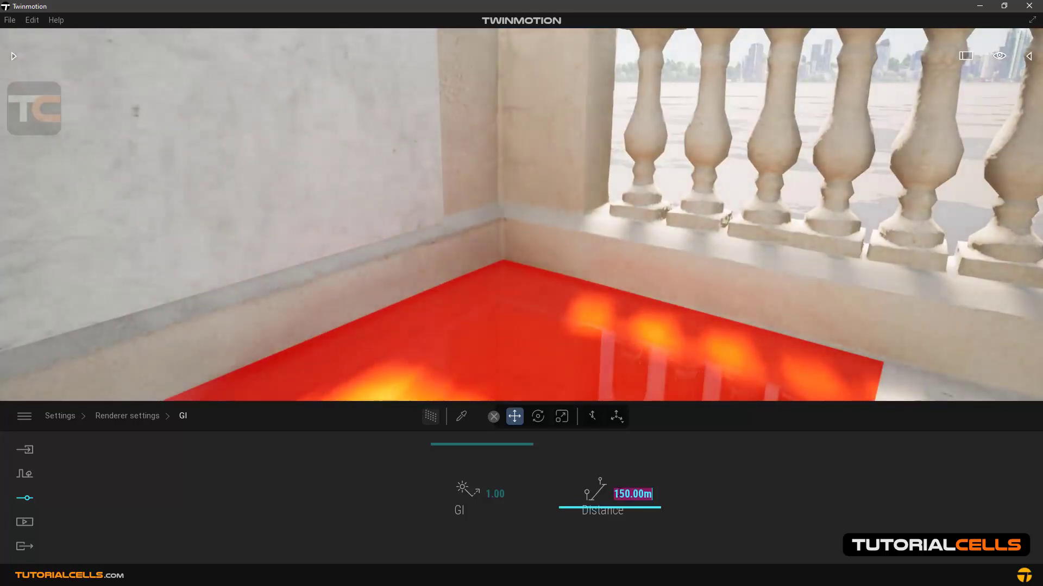
pyautogui.write('1')
pyautogui.press('Return')
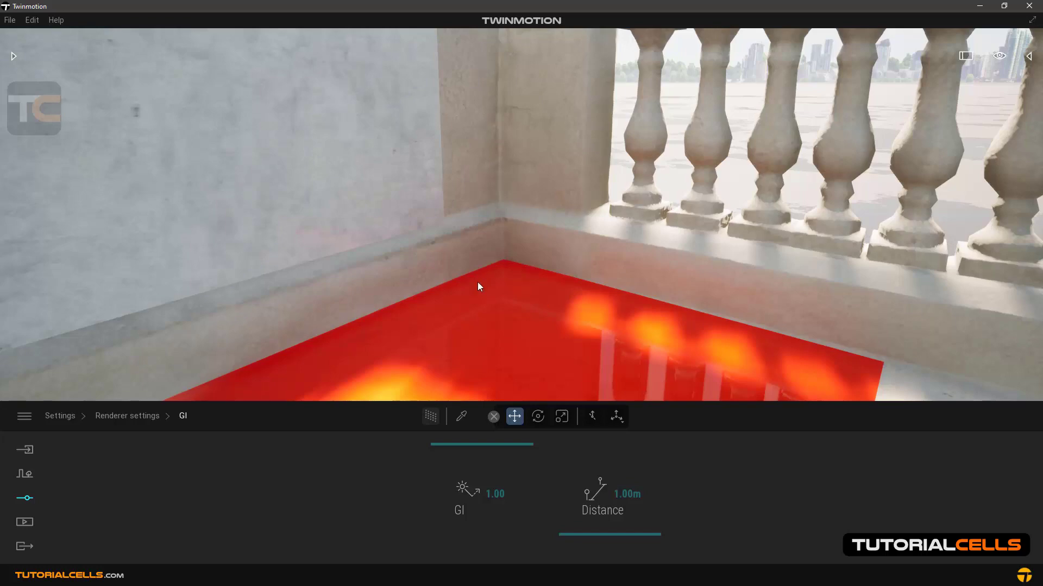
# - Examine the red bounce light on the balcony walls from close up and from farther away
pyautogui.scroll(-5, 478, 282)
pyautogui.scroll(6, 496, 285)
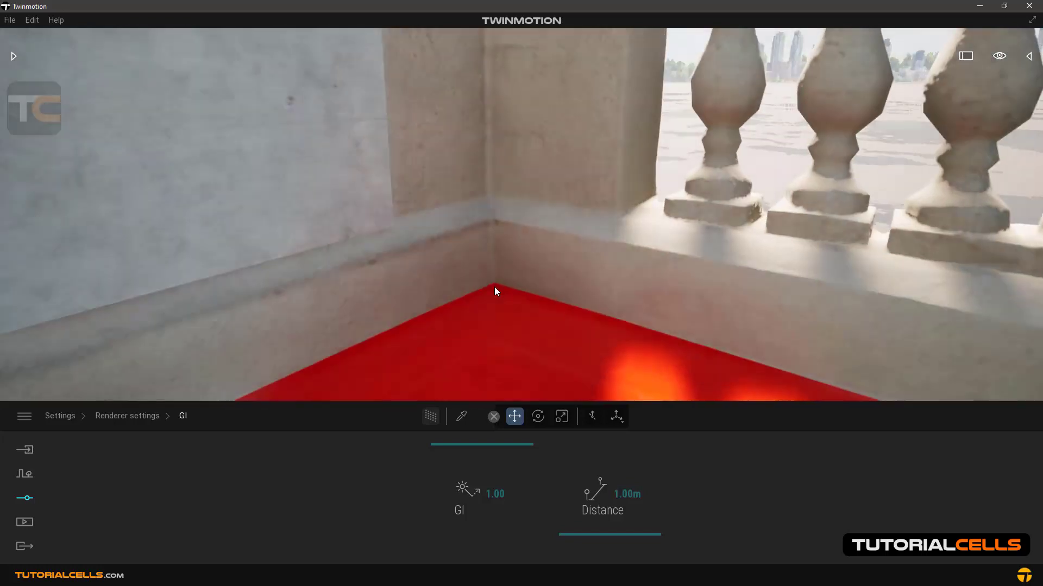
pyautogui.moveTo(495, 287); pyautogui.dragTo(507, 383, button='right')
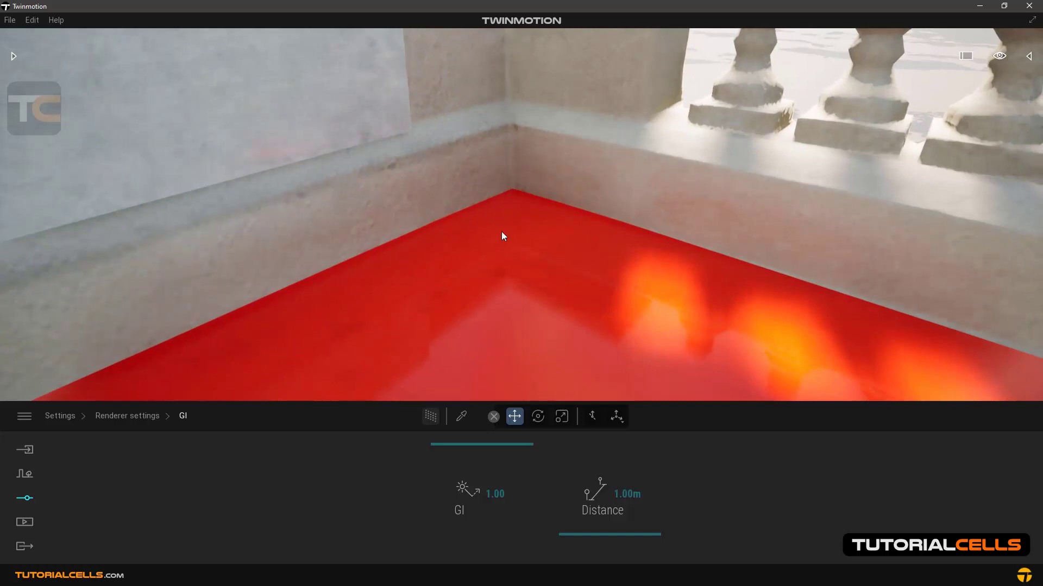
pyautogui.scroll(-3, 502, 235)
pyautogui.scroll(2, 503, 236)
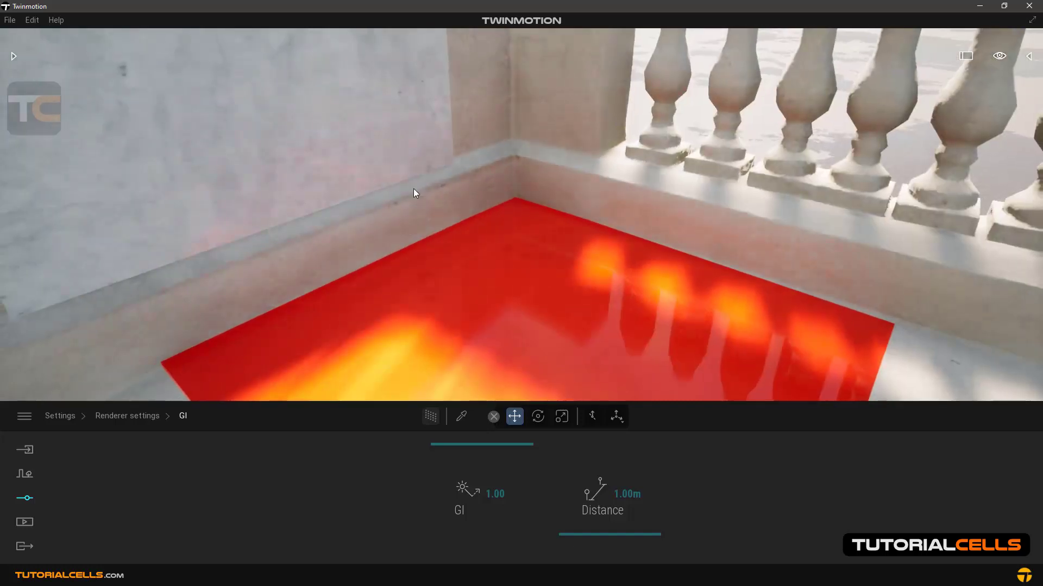
pyautogui.moveTo(537, 303); pyautogui.dragTo(525, 269, button='right')
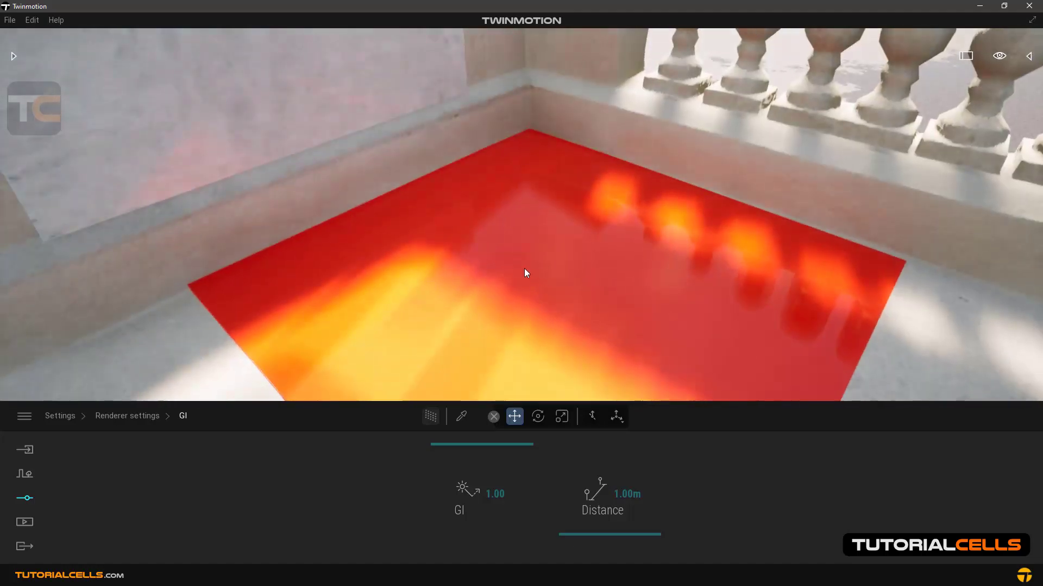
pyautogui.scroll(-10, 508, 180)
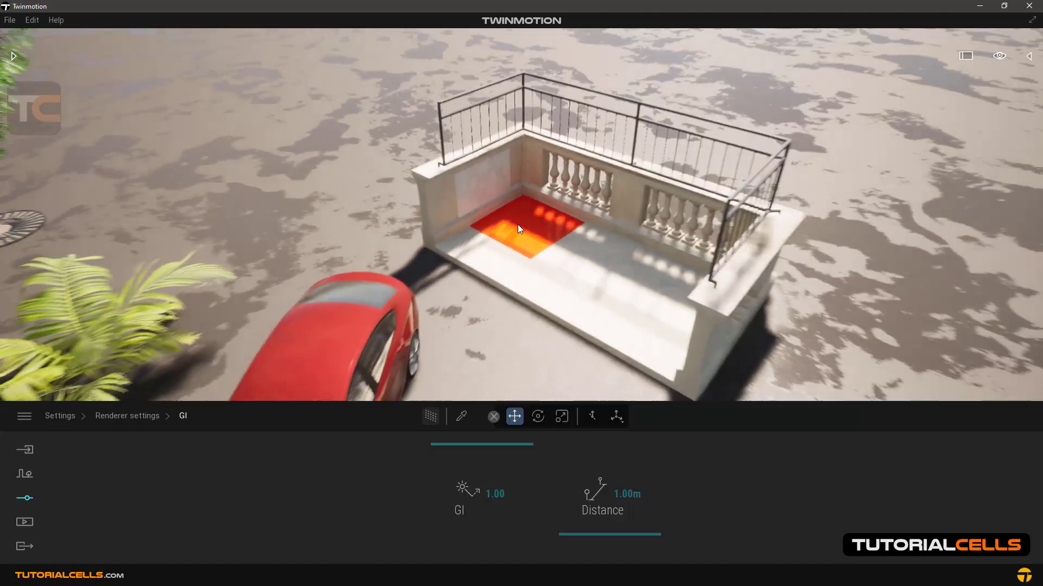
pyautogui.moveTo(517, 309); pyautogui.dragTo(516, 223, button='right')
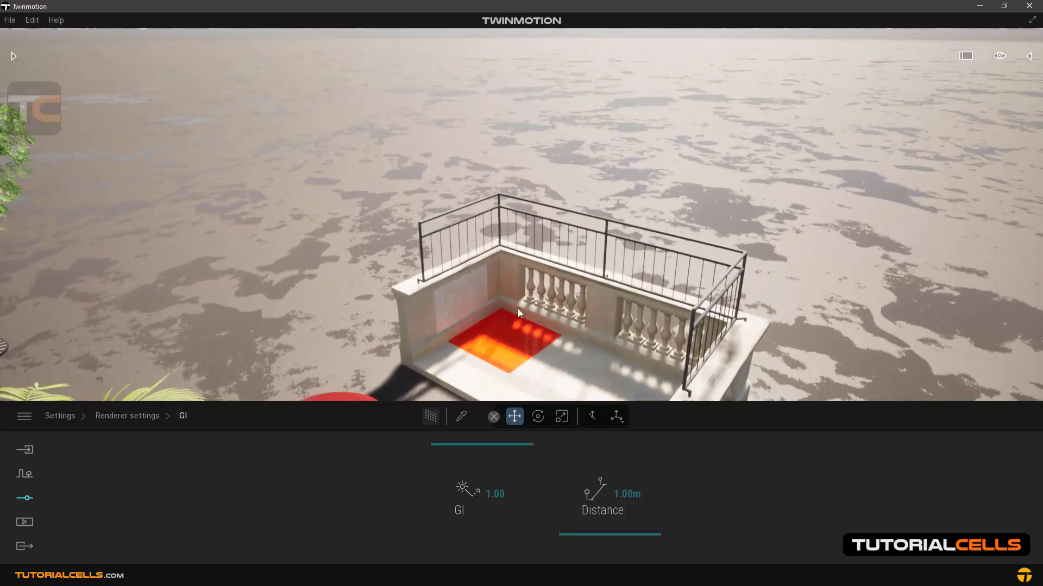
# - Set the GI distance to 150 m with the whole scene in view
pyautogui.moveTo(517, 310); pyautogui.dragTo(782, 228, button='right')
pyautogui.press('d')
pyautogui.press('s')
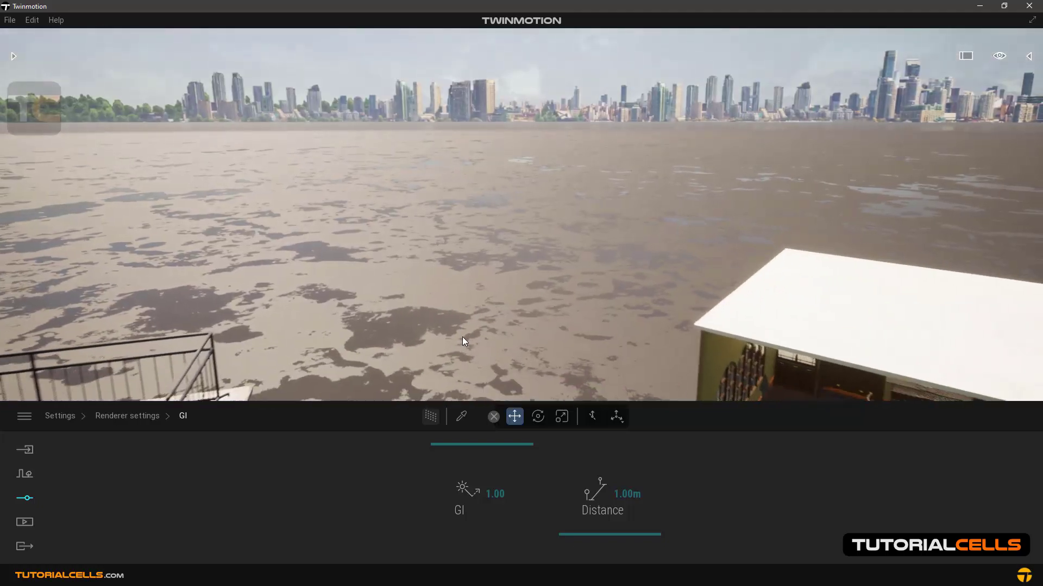
pyautogui.moveTo(462, 337); pyautogui.dragTo(506, 290)
pyautogui.keyDown('shift'); pyautogui.moveTo(506, 290); pyautogui.dragTo(462, 290, button='middle'); pyautogui.keyUp('shift')
pyautogui.scroll(2, 507, 290)
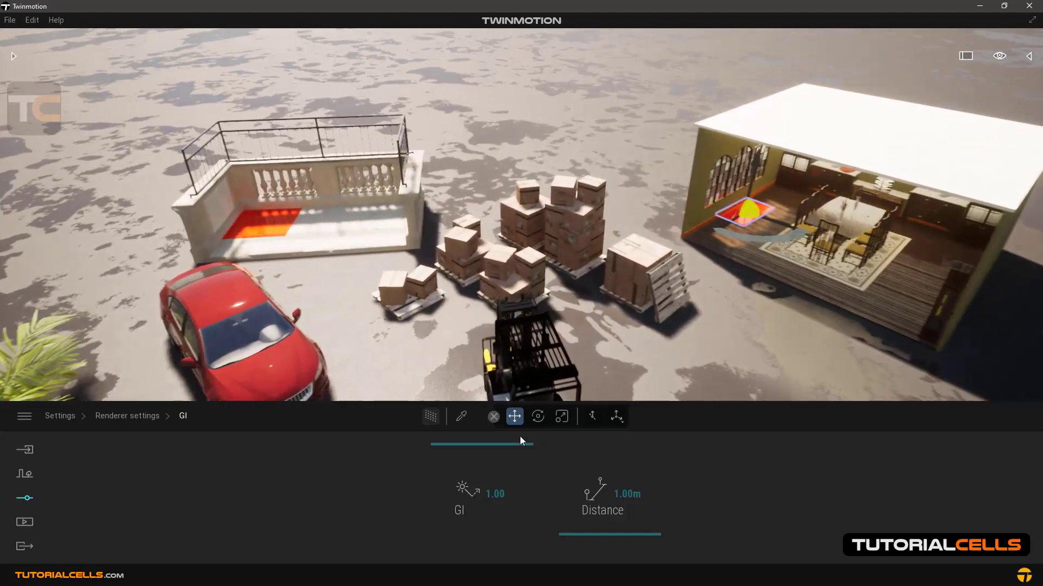
pyautogui.moveTo(565, 532); pyautogui.dragTo(567, 468)
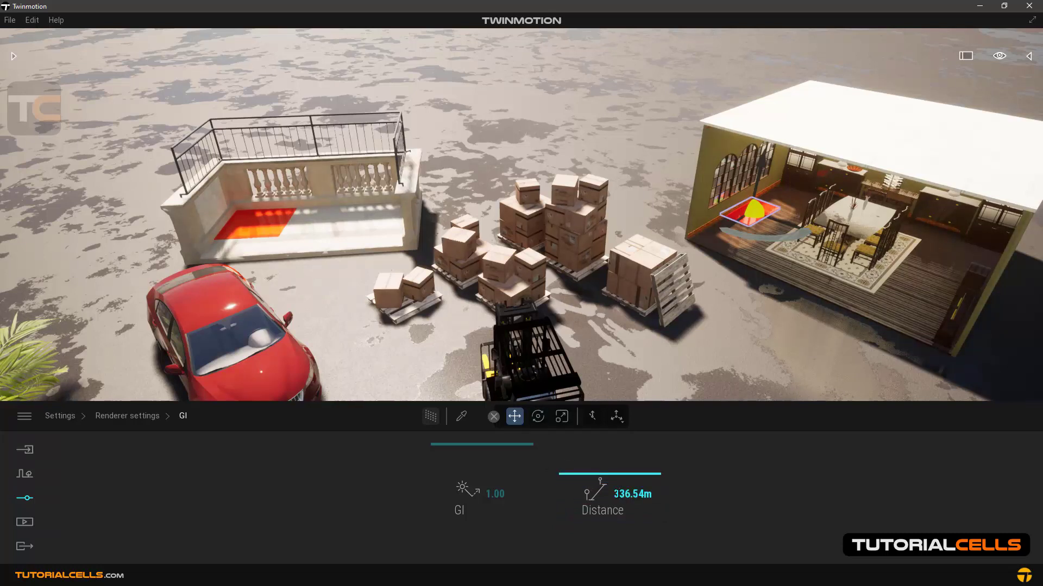
pyautogui.click(619, 494)
pyautogui.write('100')
pyautogui.press('Return')
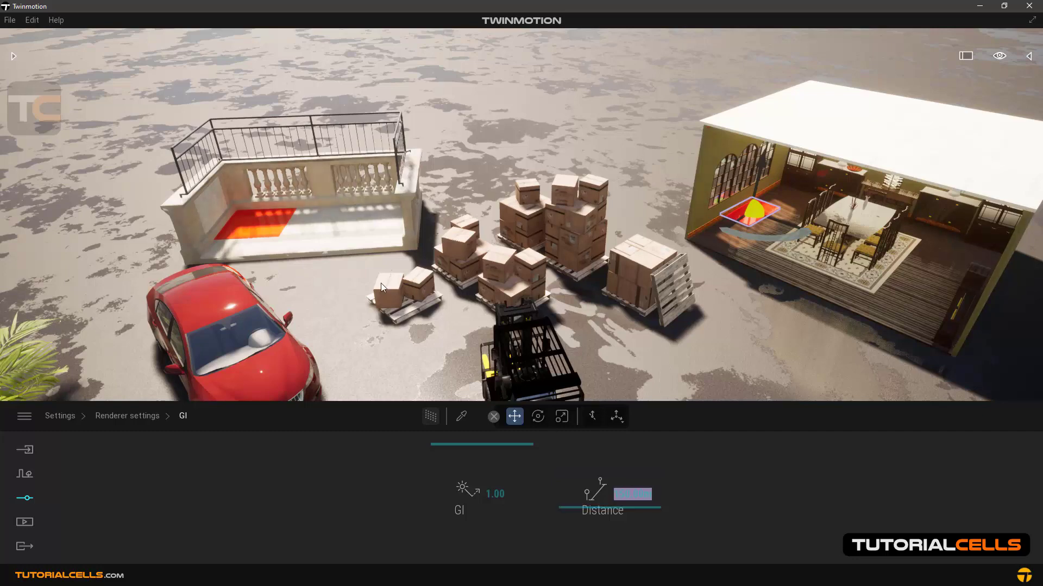
# - Deselect the red plane in the dining room
pyautogui.click(381, 284)
pyautogui.click(757, 341)
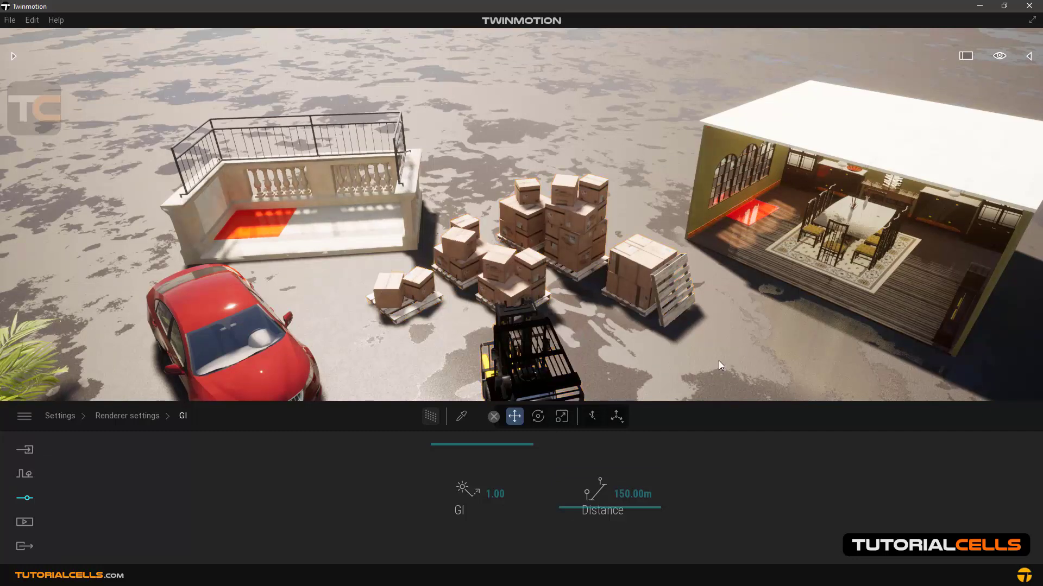
pyautogui.moveTo(717, 362); pyautogui.dragTo(707, 321, button='right')
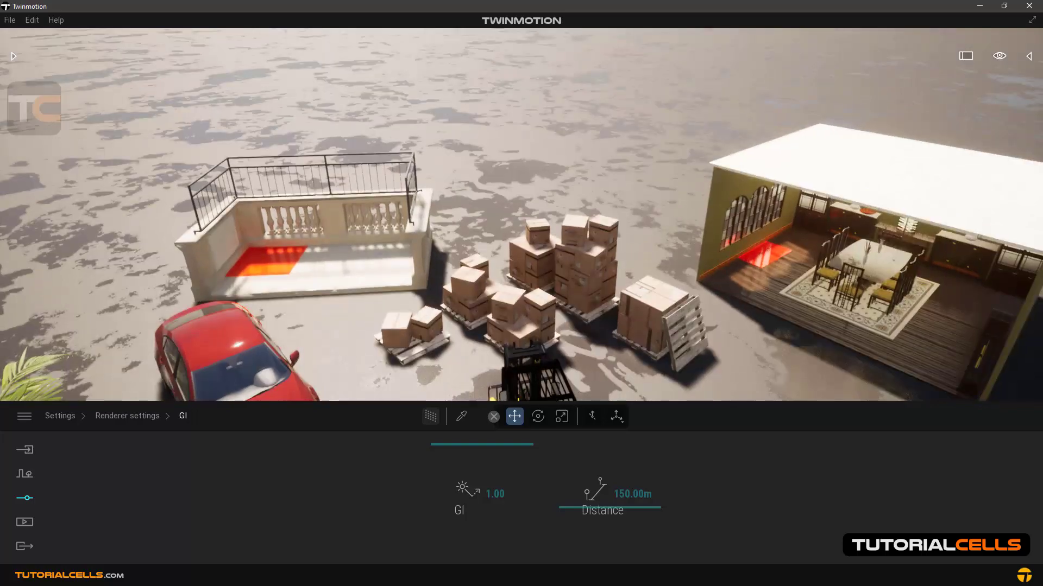